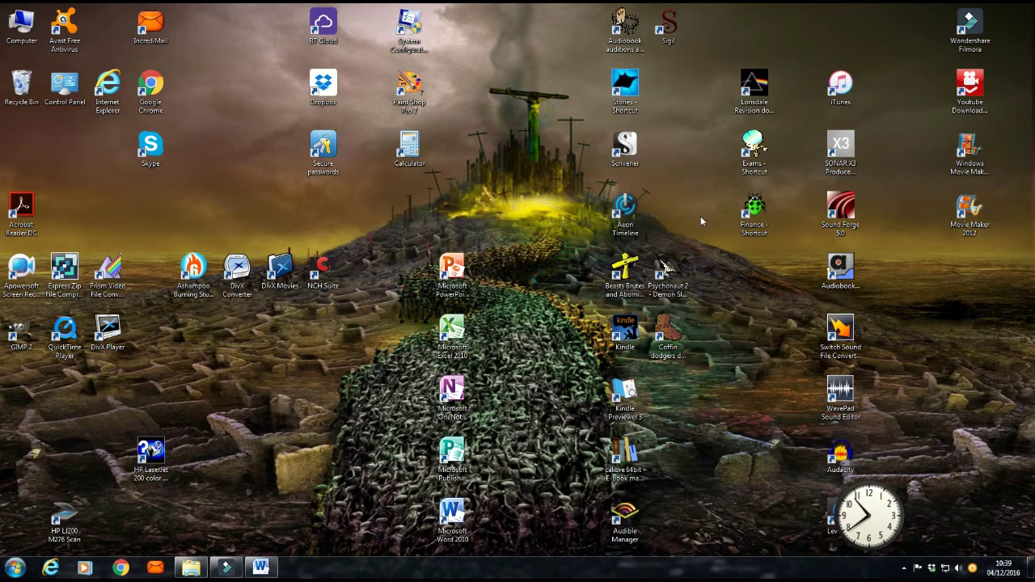
Step: View the Filmora media album and the Coffin dodgers documents folder, returning to the desktop after each
mouse_move(883, 512)
left_click(243, 568)
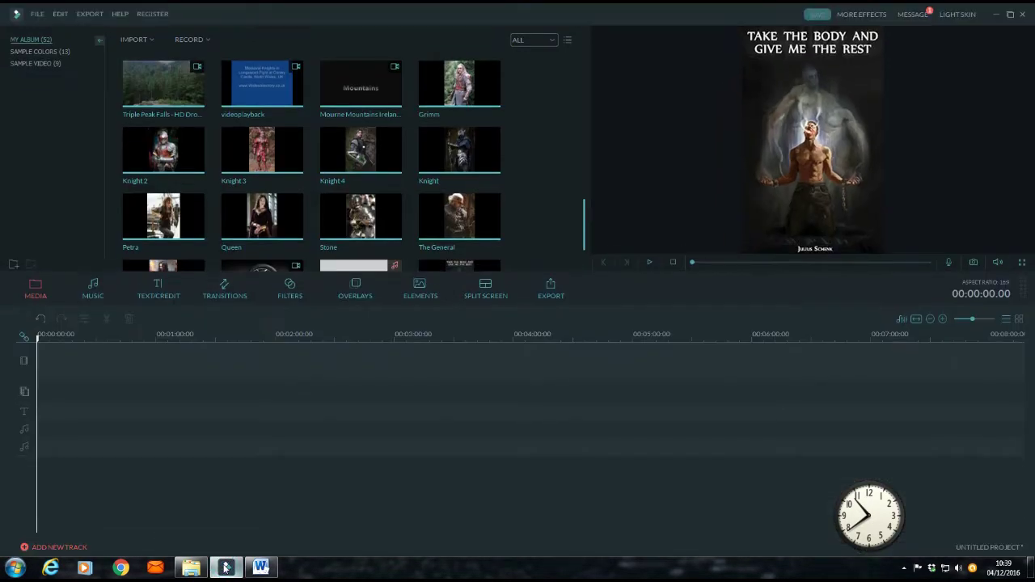
left_click(998, 17)
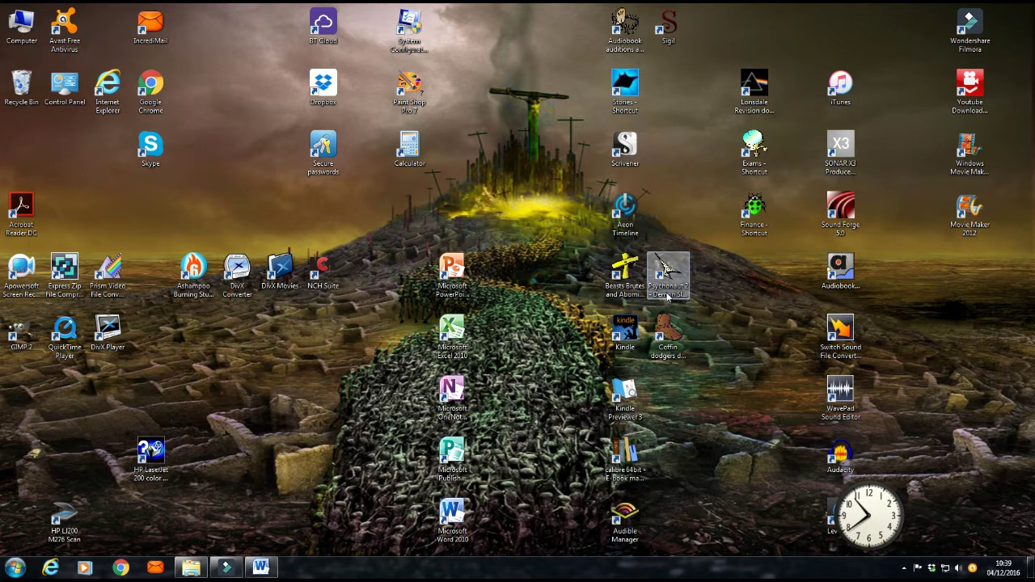
double_click(668, 334)
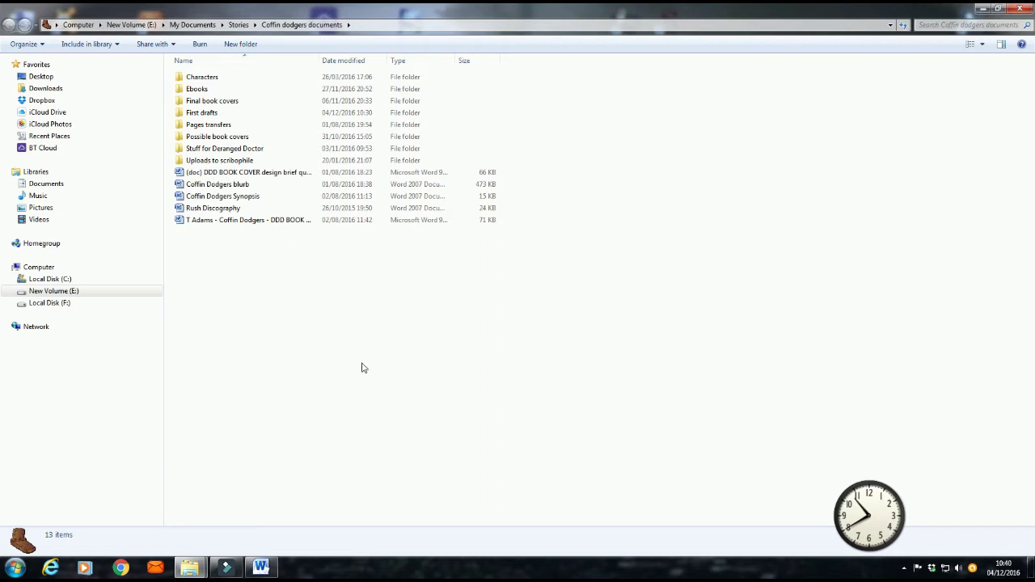
left_click(983, 8)
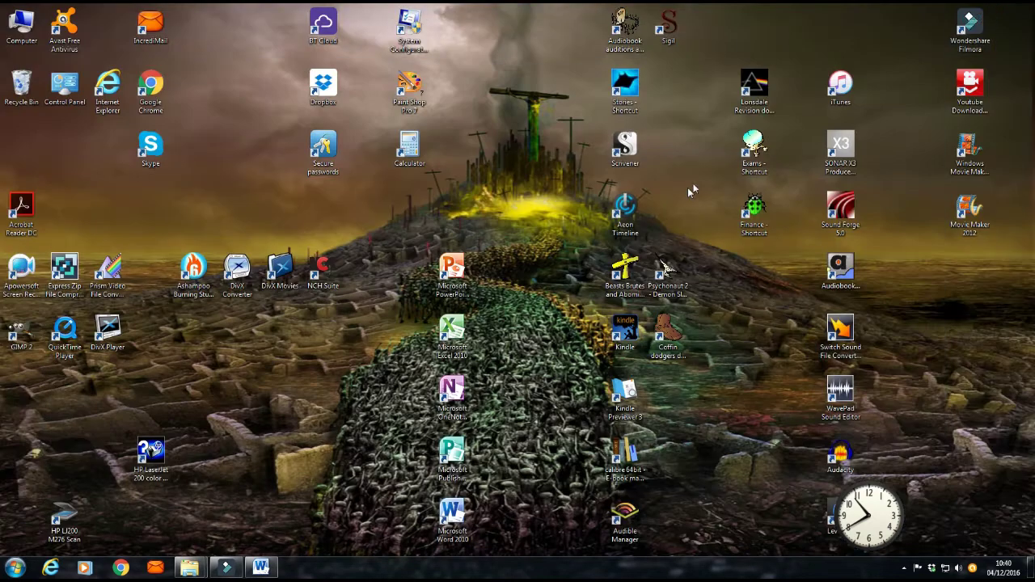
Step: Open the recent Coffin Dodgers project in Scrivener, view its manuscript, and put the Scrivener windows away
double_click(623, 158)
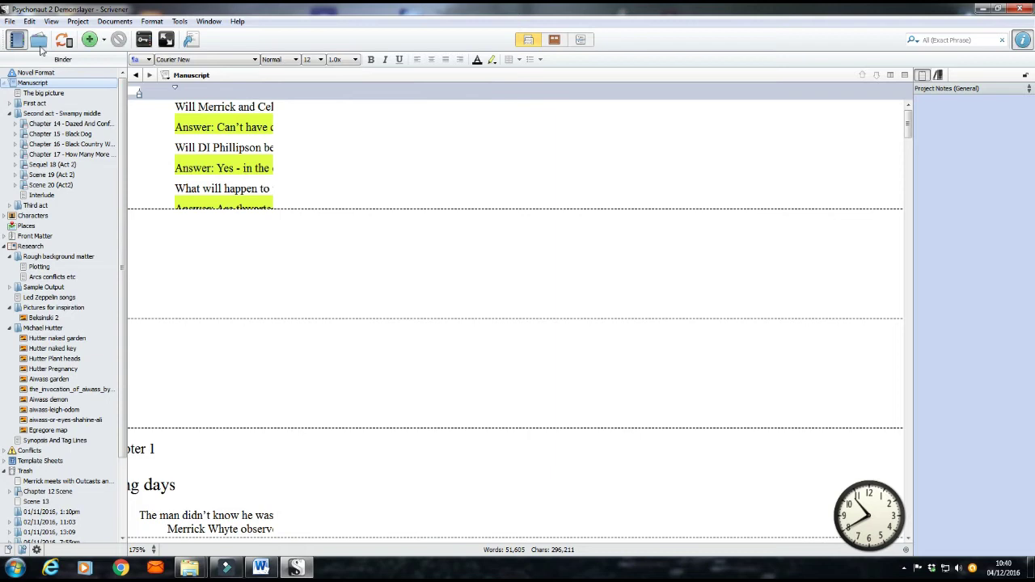
left_click(10, 21)
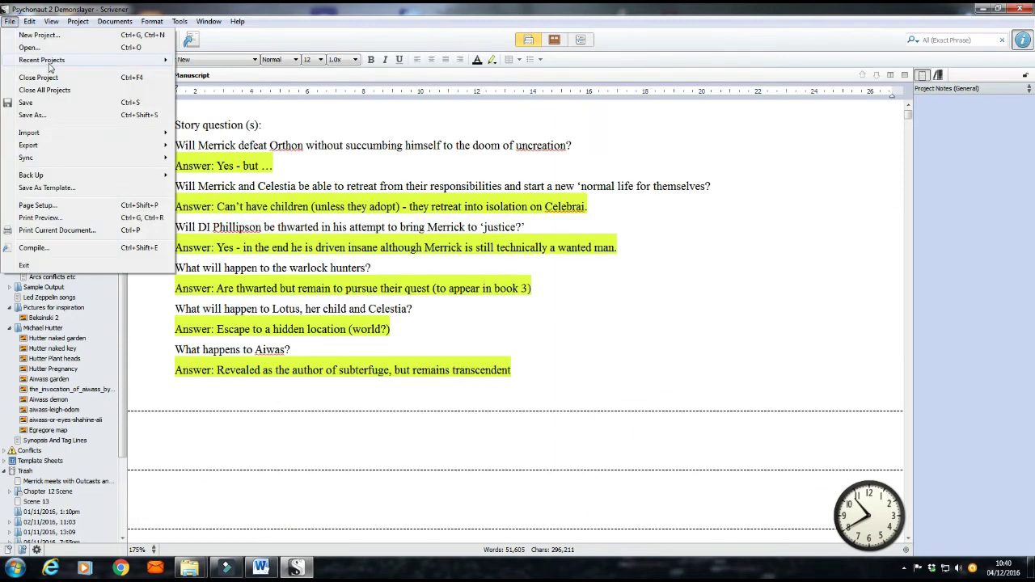
mouse_move(50, 65)
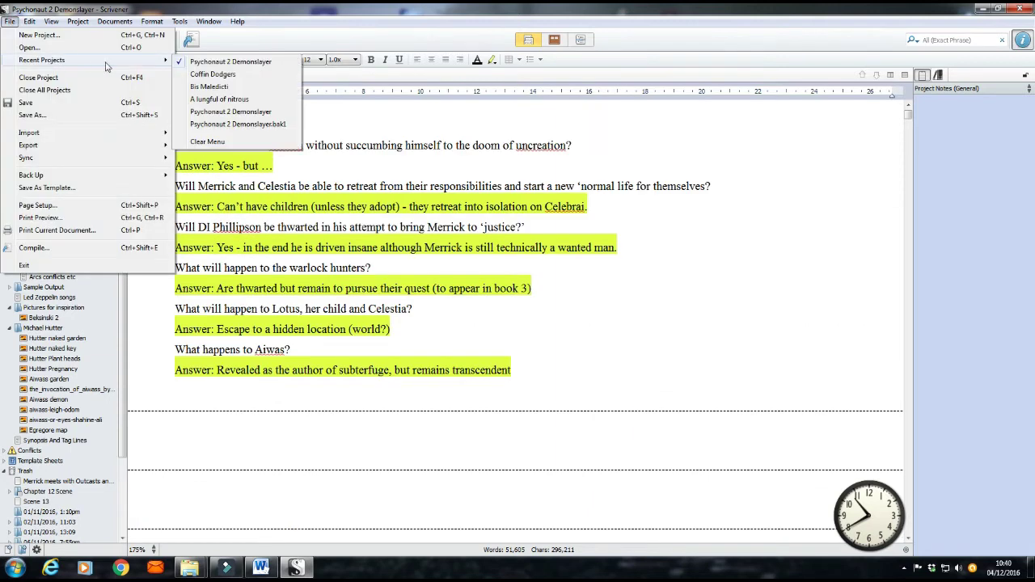
left_click(214, 75)
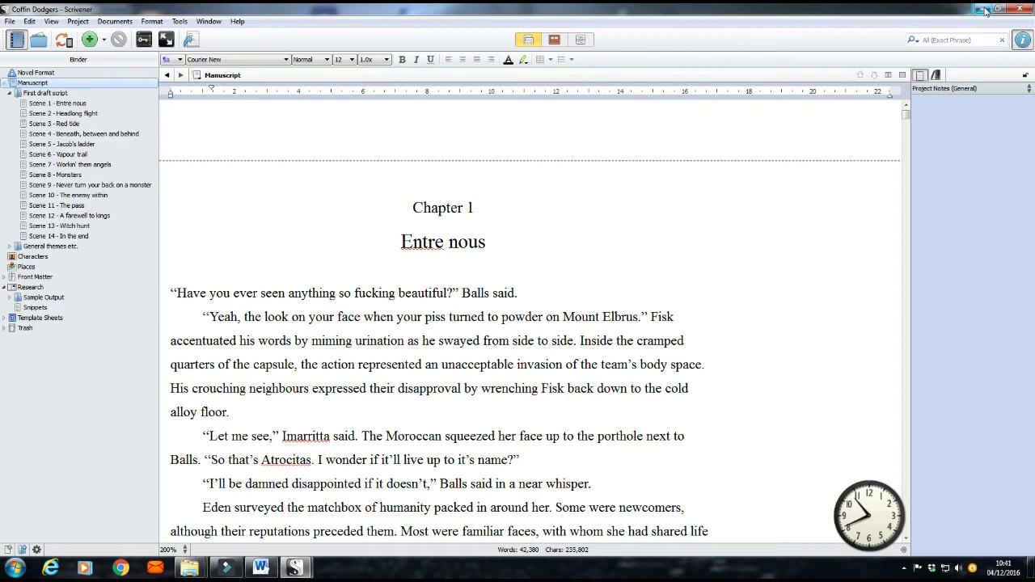
left_click(981, 9)
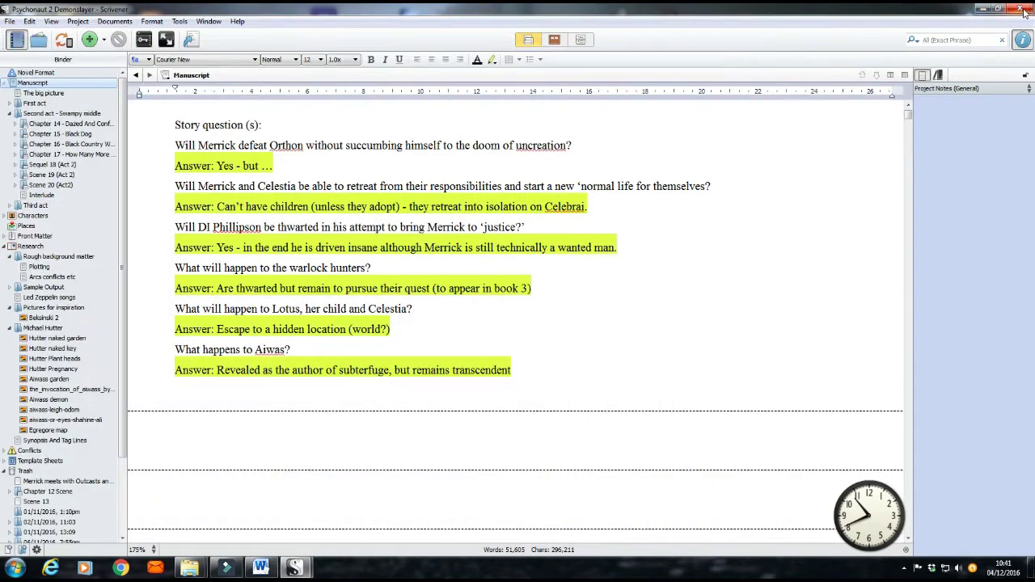
left_click(1025, 10)
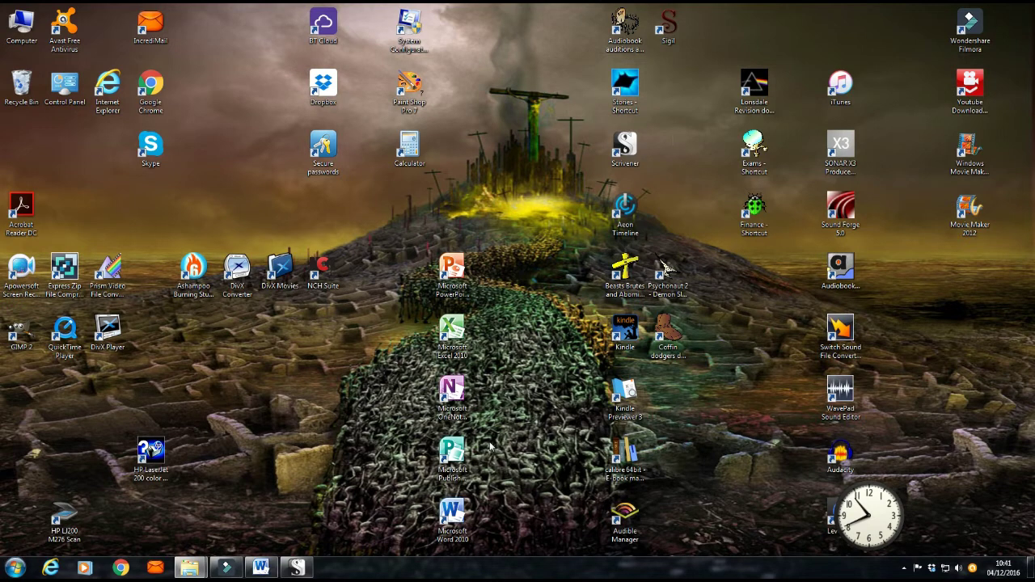
Step: Switch to the Coffin Dodgers document in Word and look through it from the title page to the start of Chapter 2
left_click(260, 568)
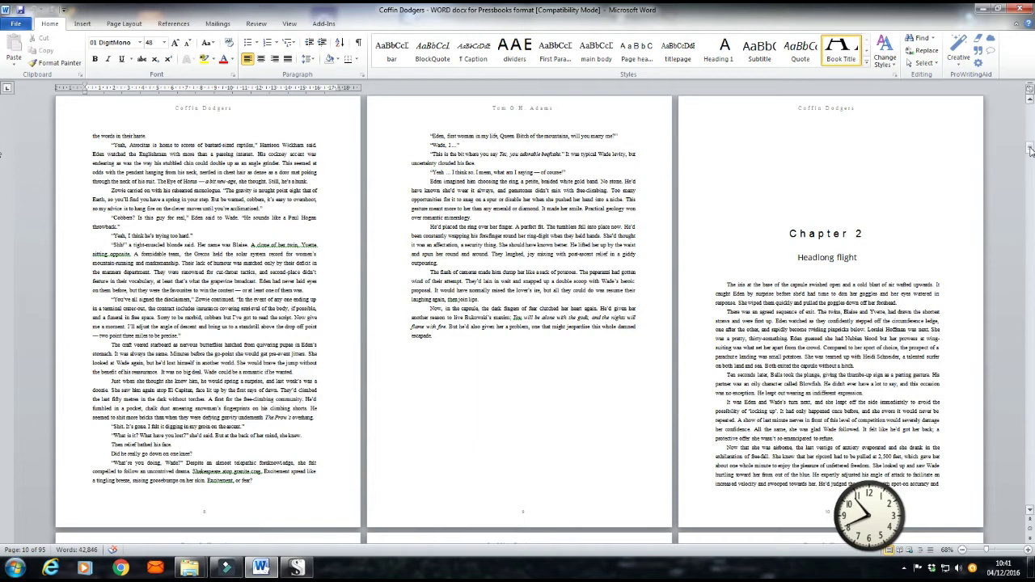
left_click_drag(1031, 151, 1031, 107)
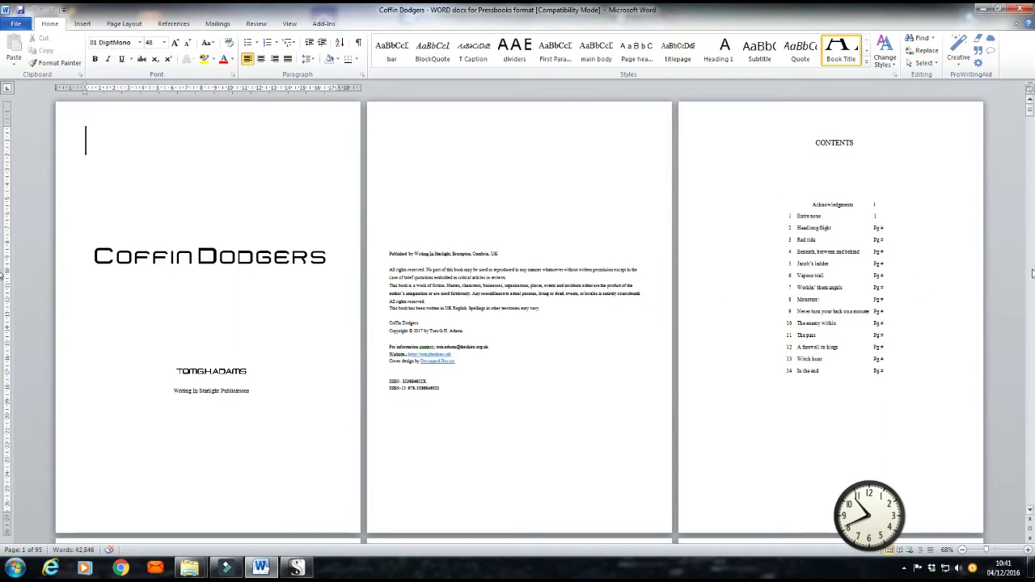
scroll(1032, 266, "down", 2)
scroll(1032, 275, "down", 3)
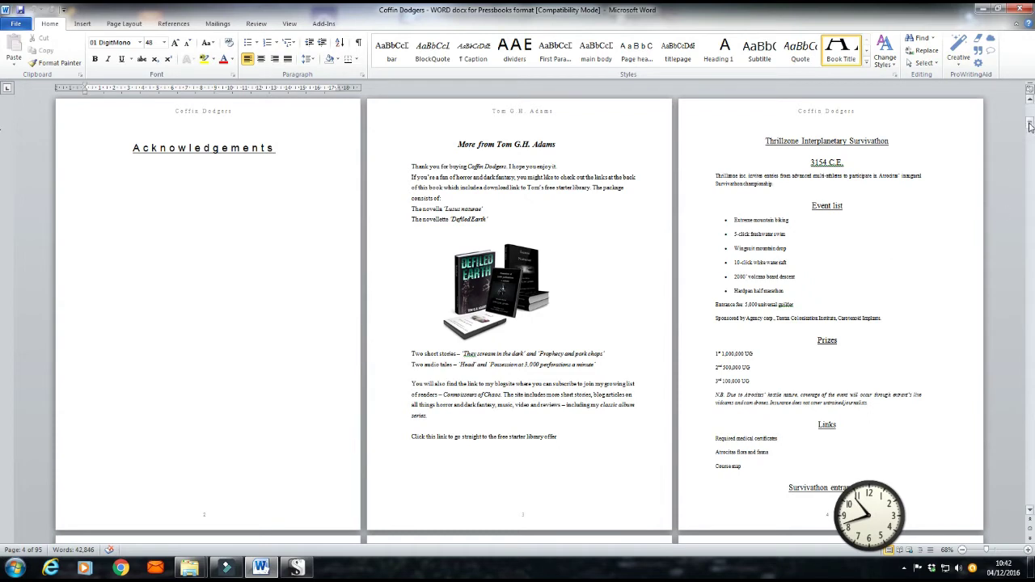
left_click_drag(1030, 126, 1029, 126)
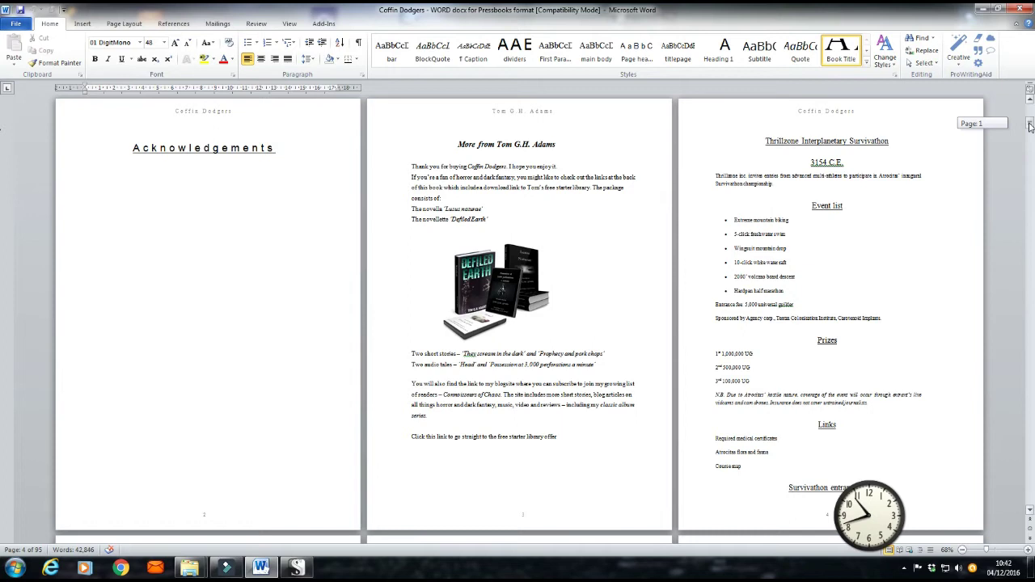
mouse_move(1030, 127)
left_mouse_down()
mouse_move(1030, 156)
mouse_move(1030, 134)
left_mouse_up()
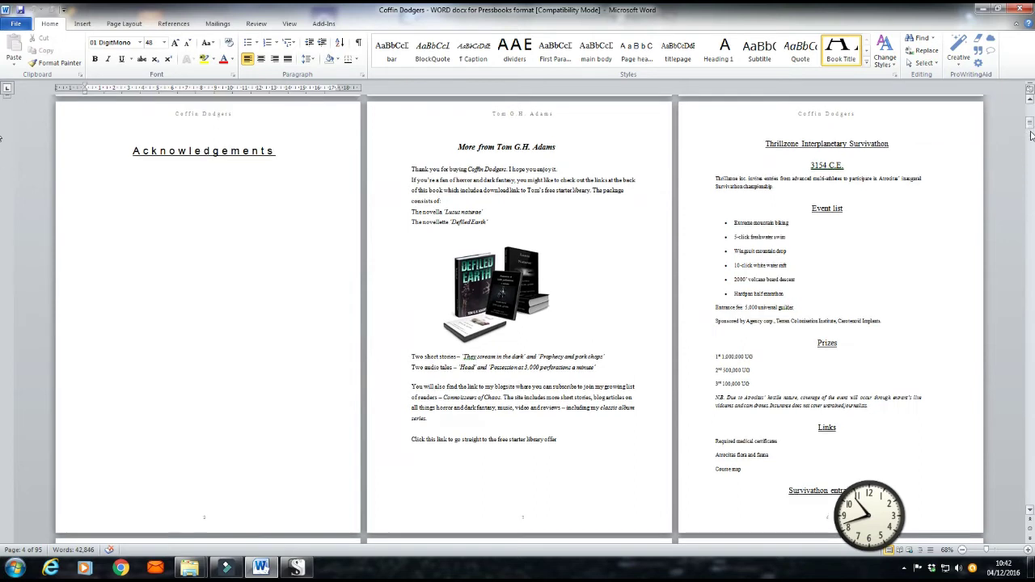
left_click(1032, 263)
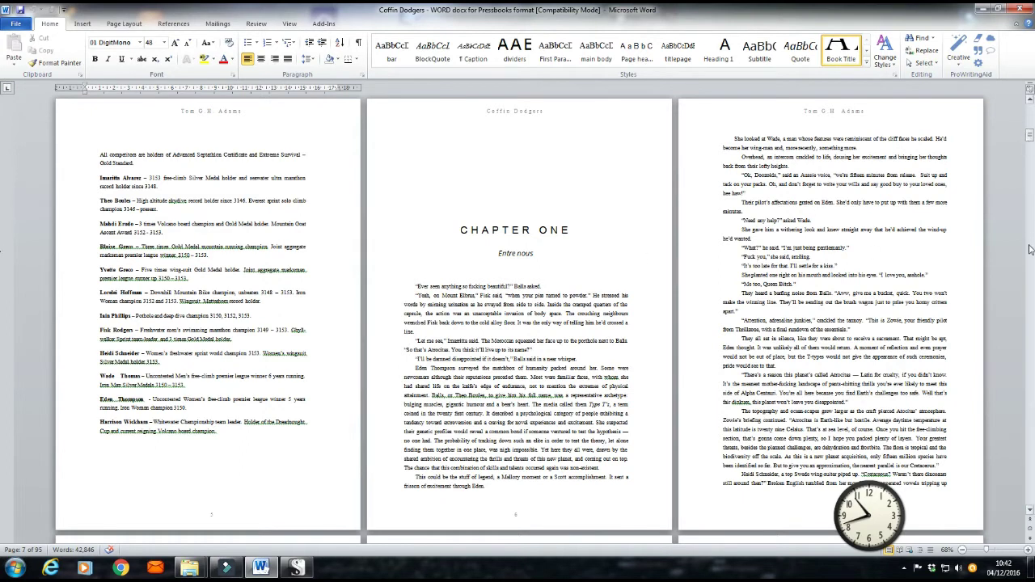
left_click(1031, 269)
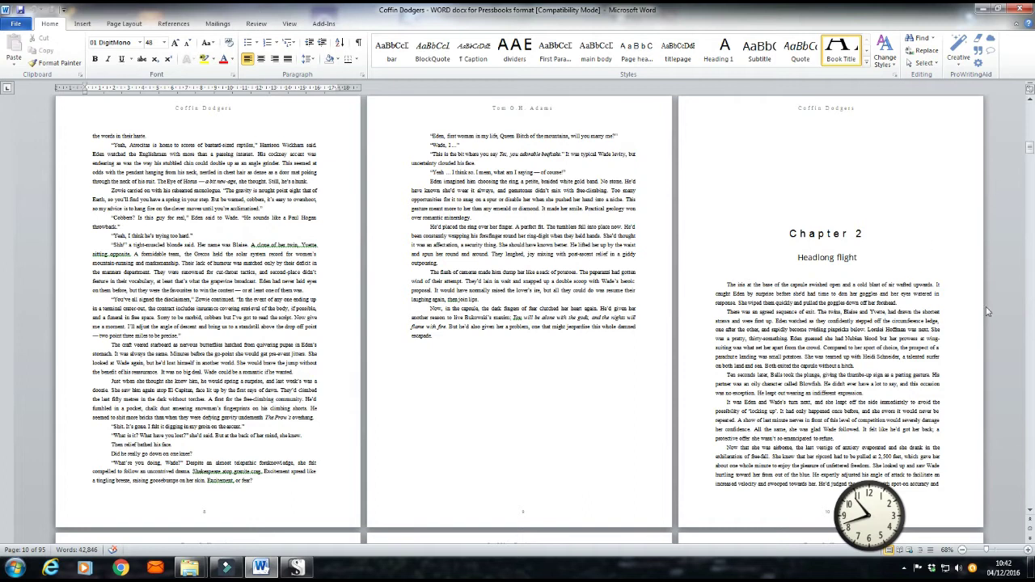
Step: Select the whole body text of Chapter 2, "Headlong flight", and run ProWritingAid's Full Analysis on it
left_click(1030, 513)
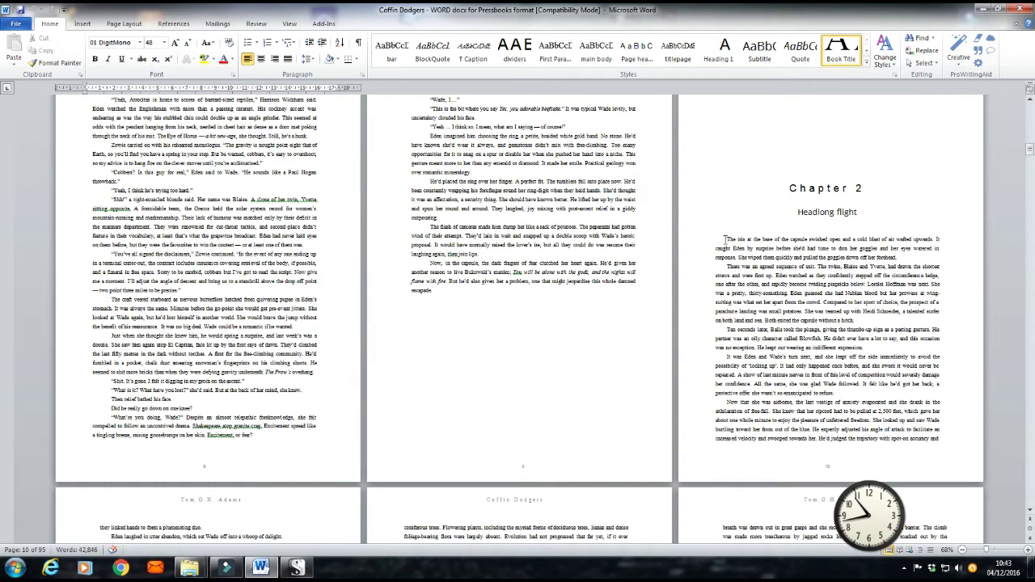
left_click_drag(724, 238, 616, 321)
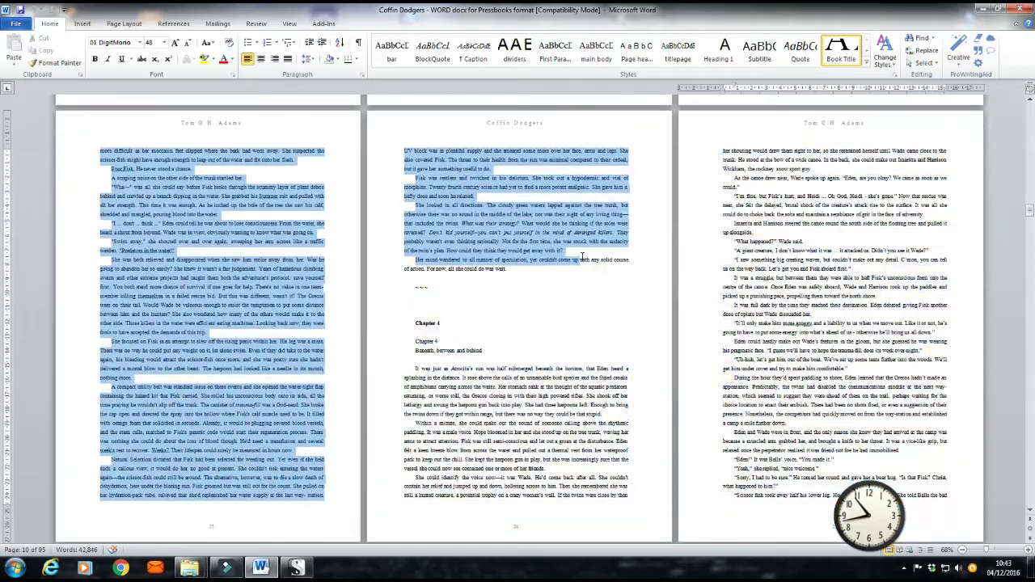
left_click_drag(596, 196, 616, 159)
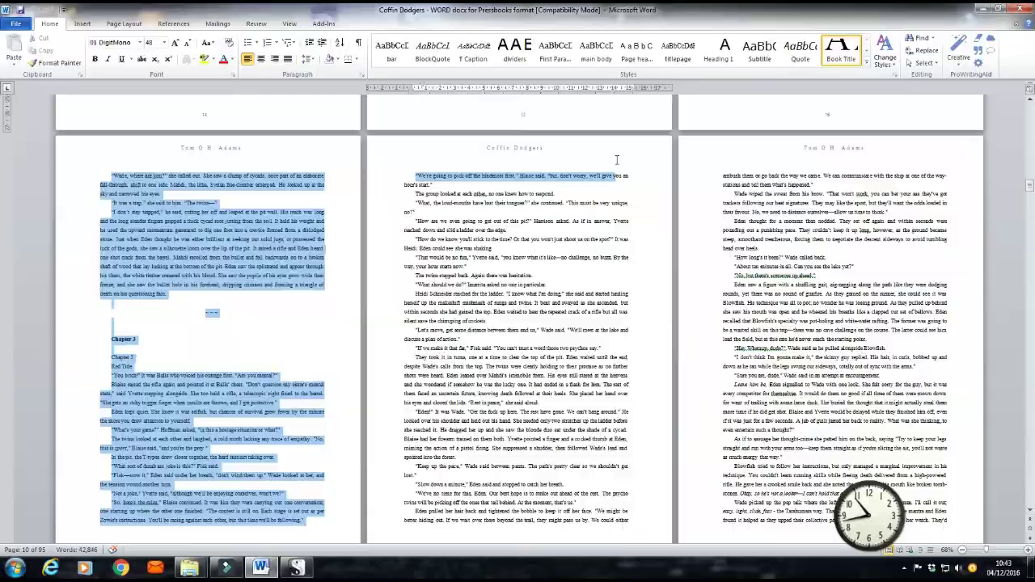
left_click_drag(633, 101, 170, 330)
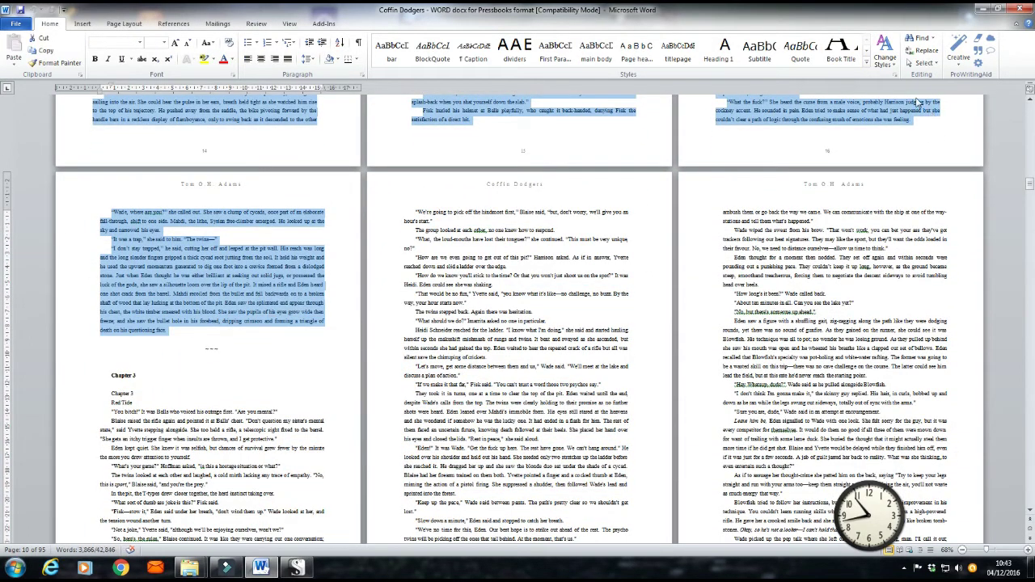
left_click(962, 56)
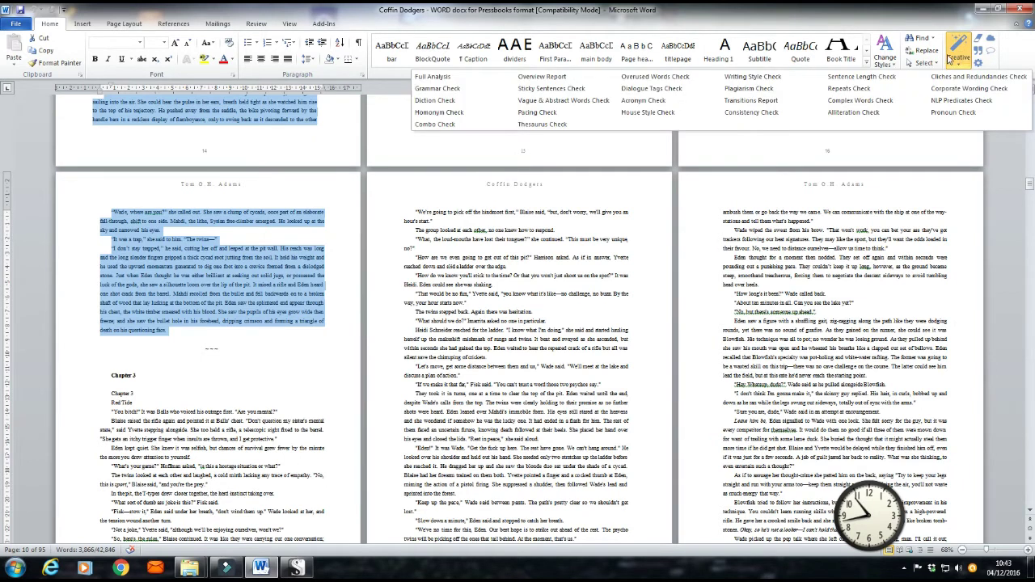
left_click(444, 78)
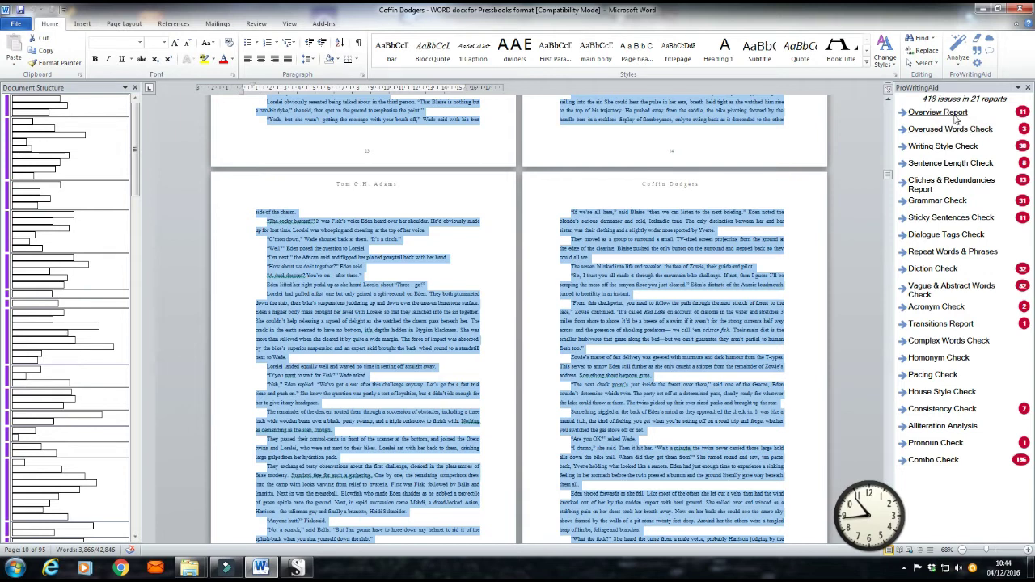
Step: Read through the Overview Report for the selected chapter and return to the list of reports
left_click(945, 115)
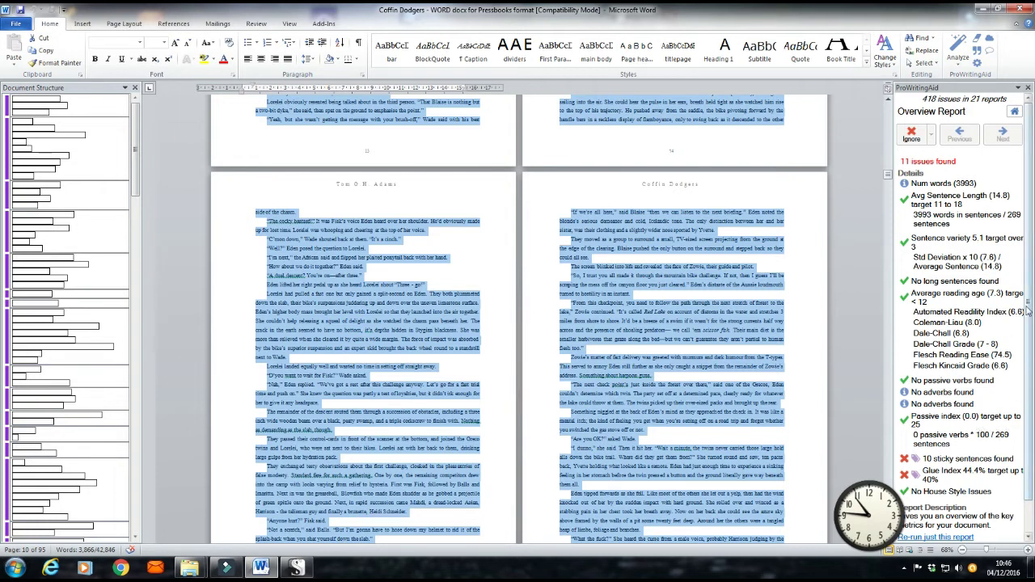
scroll(1027, 311, "down", 1)
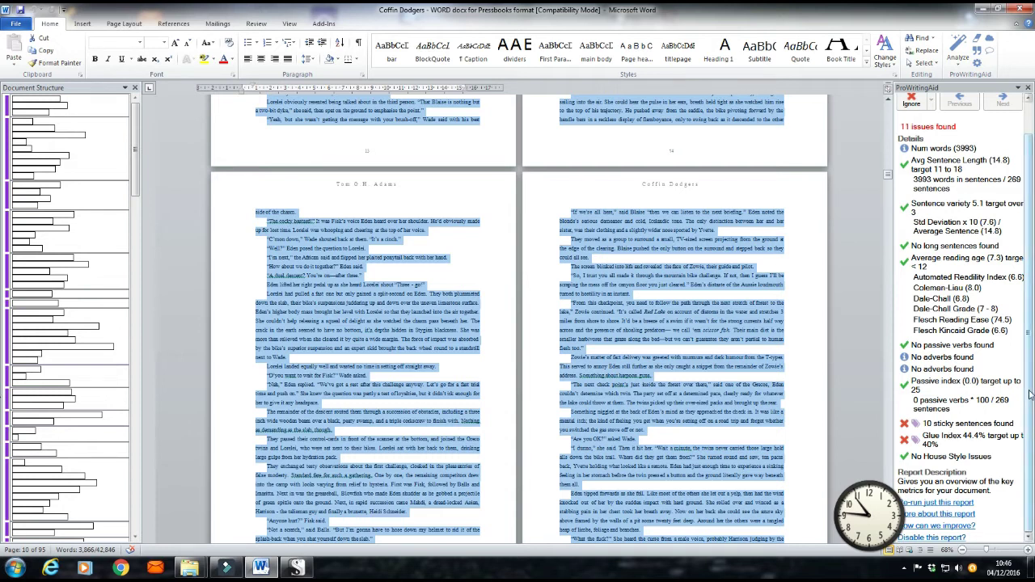
scroll(1029, 396, "up", 2)
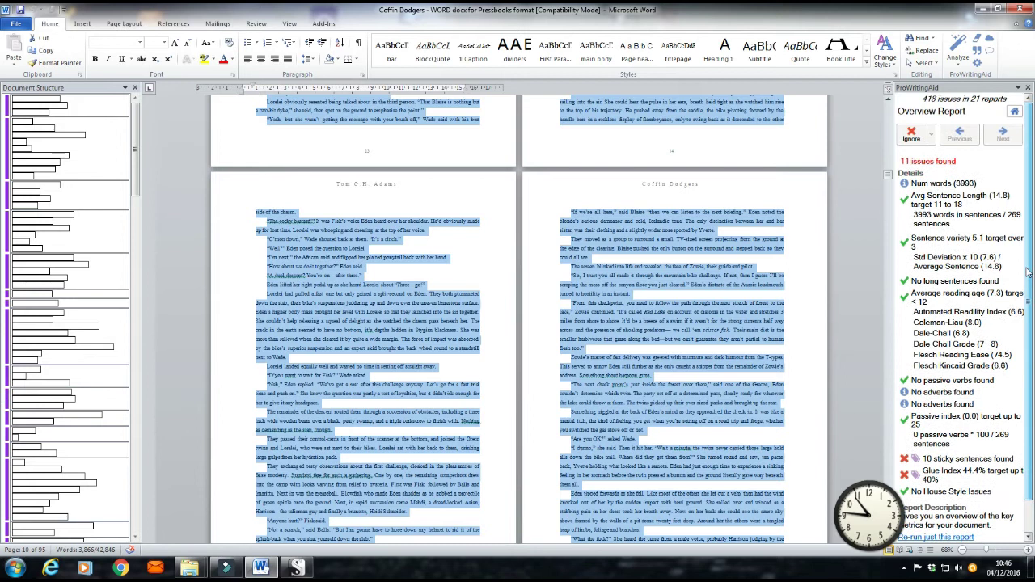
left_click(1016, 115)
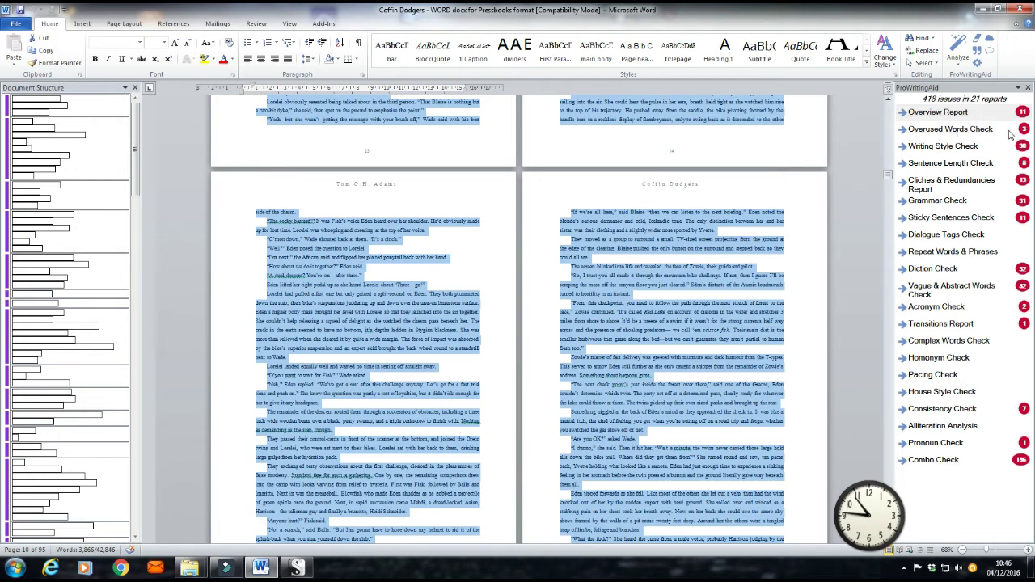
Step: Open the Overused Words Check and examine the highlighted words in the opening paragraphs of Chapter 2
left_click(944, 130)
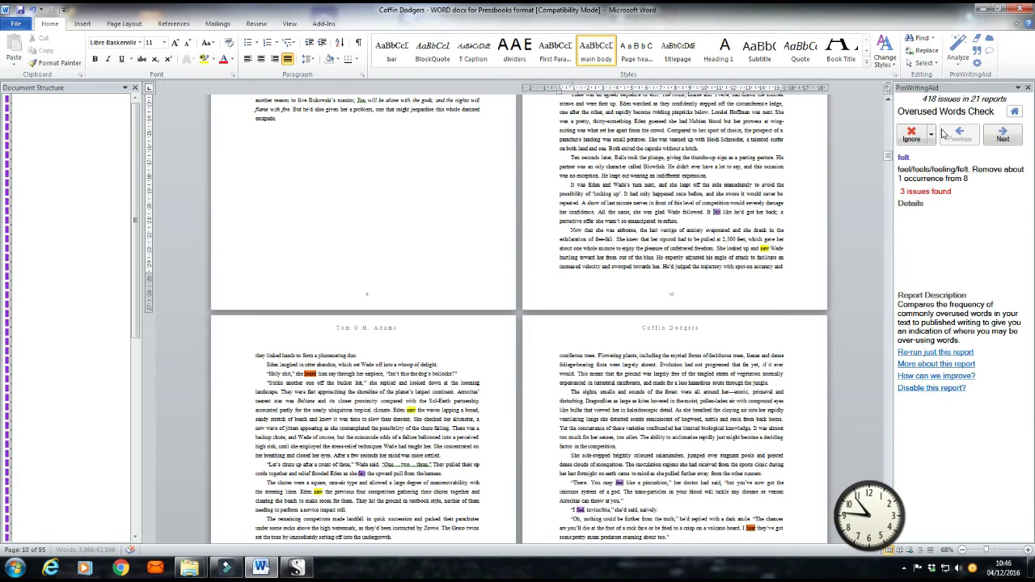
left_click(888, 101)
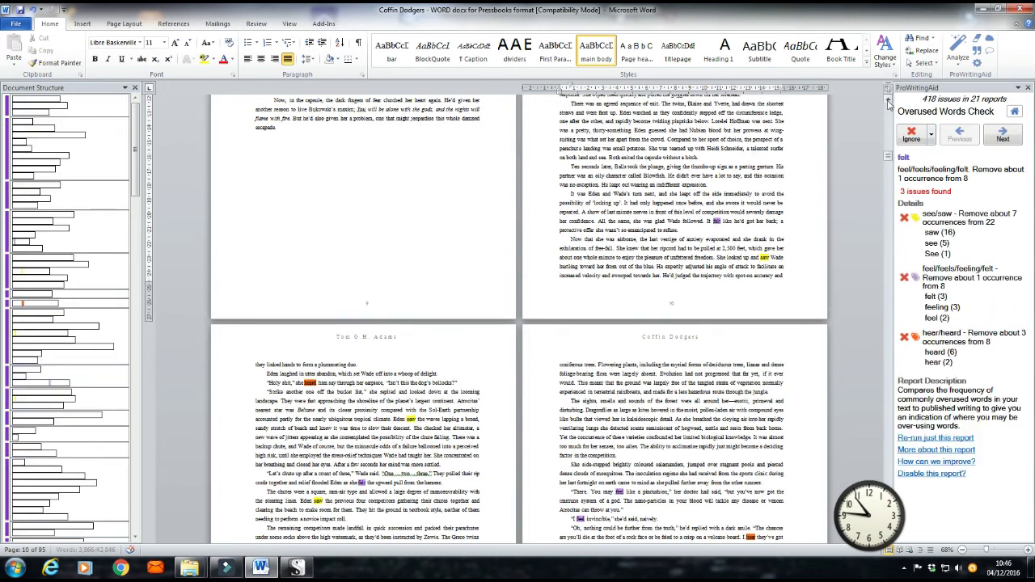
left_click(888, 101)
left_click(888, 100)
left_click(889, 100)
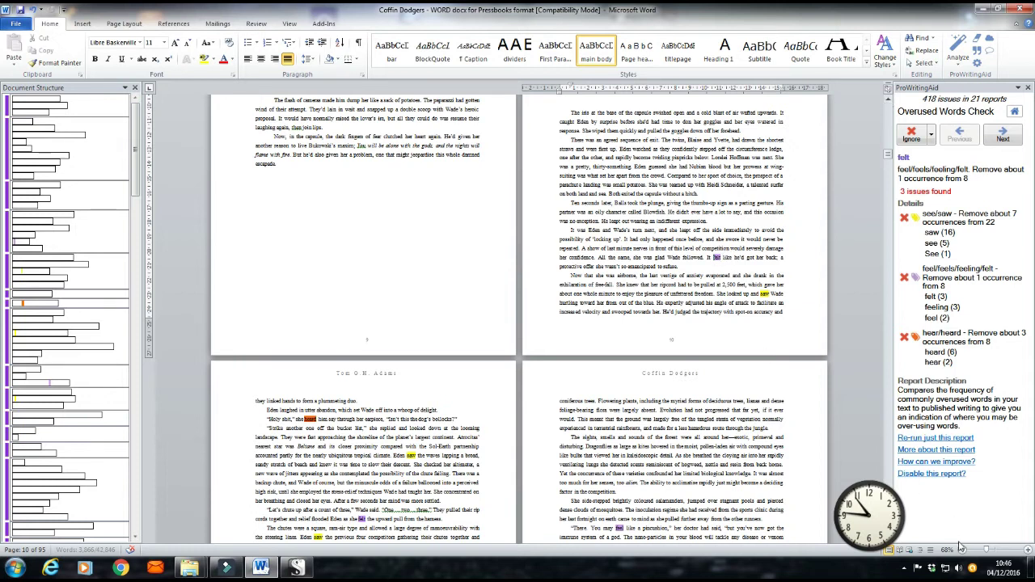
left_click(993, 552)
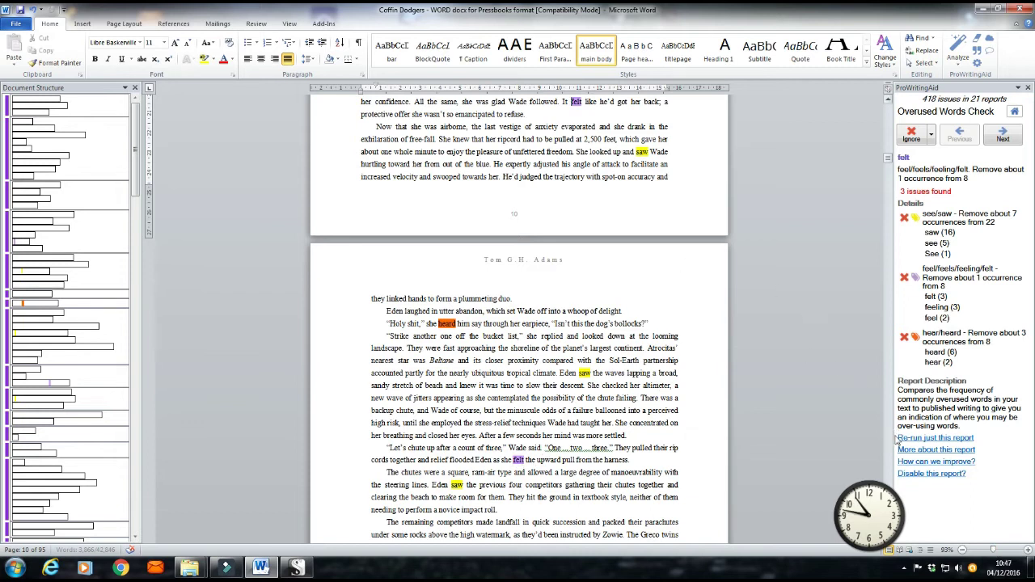
left_click(889, 99)
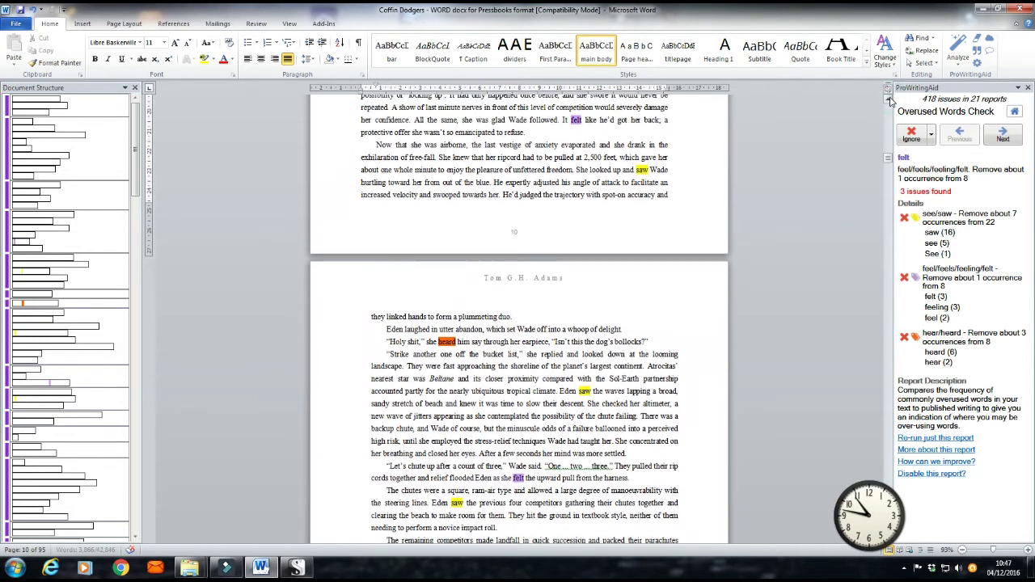
left_click(889, 99)
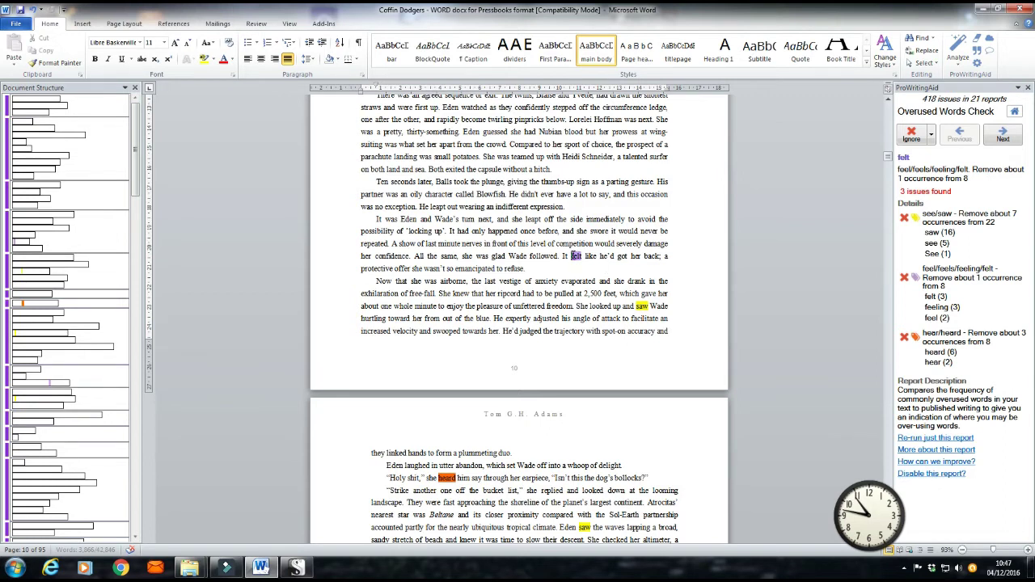
Step: Remove "It felt like" from the sentence about having her back, so that it starts with "He'd got her back"
double_click(578, 256)
key("Delete")
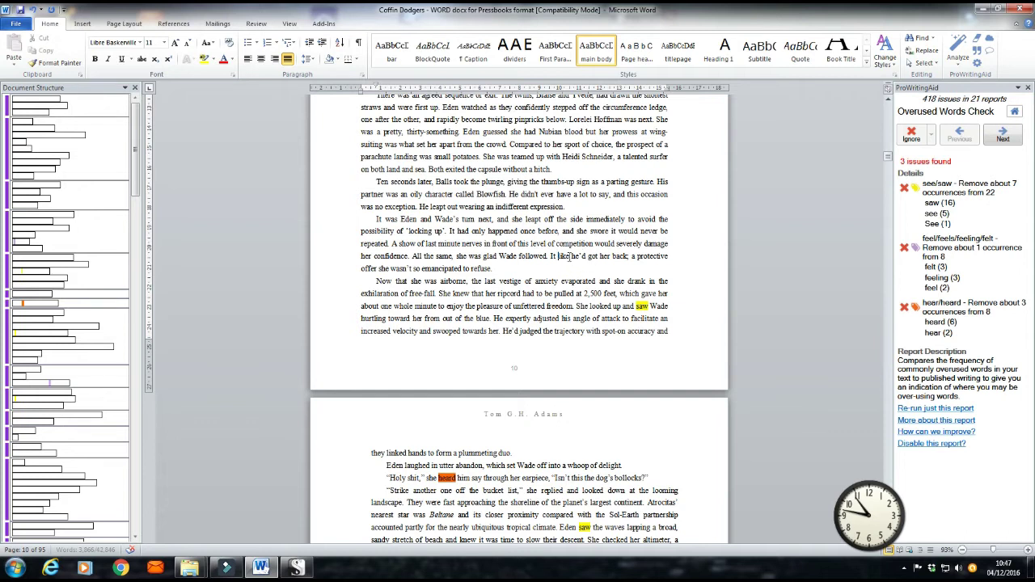
left_click_drag(570, 256, 555, 262)
key("BackSpace")
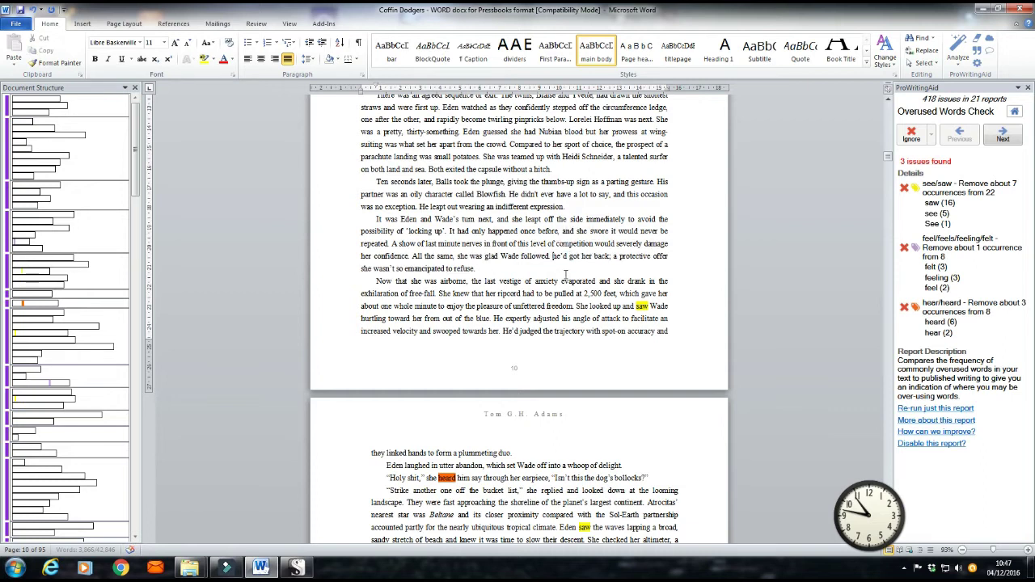
key("Delete")
type("H")
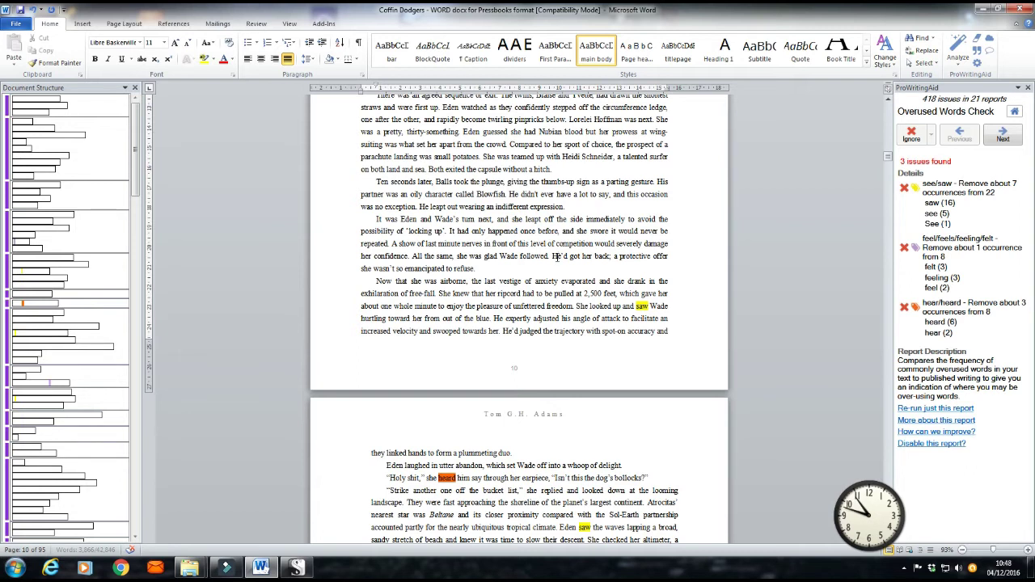
Step: Go to the next flagged overused word and replace "and saw" with a full stop after "She looked up"
left_click(1003, 138)
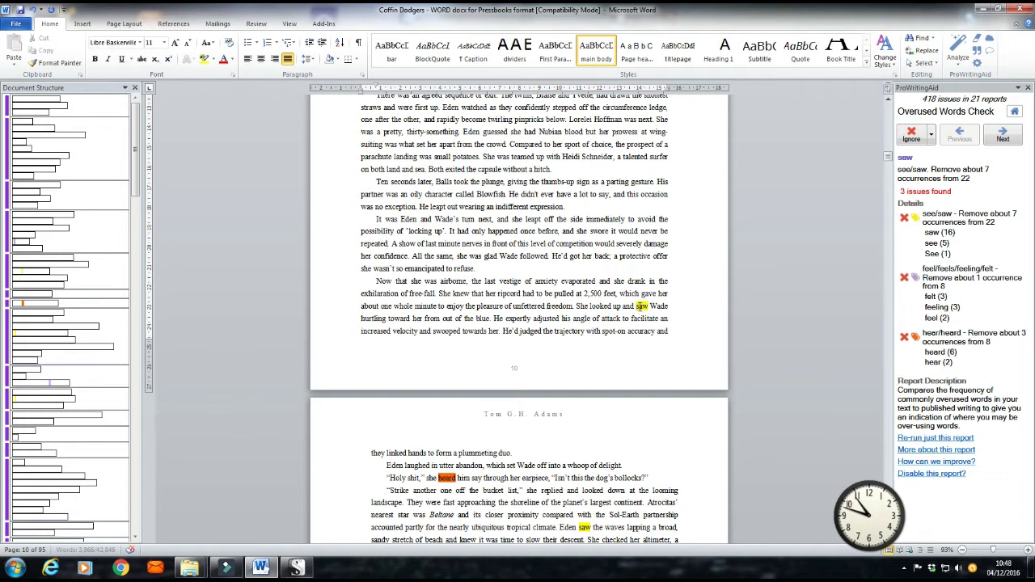
double_click(641, 306)
left_click_drag(650, 306, 625, 312)
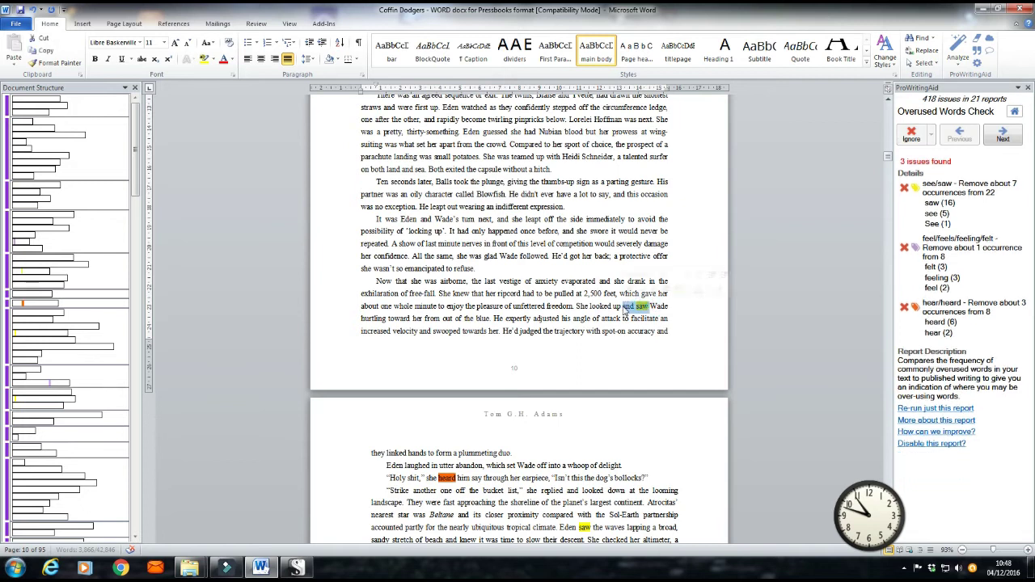
key("Delete")
type(".")
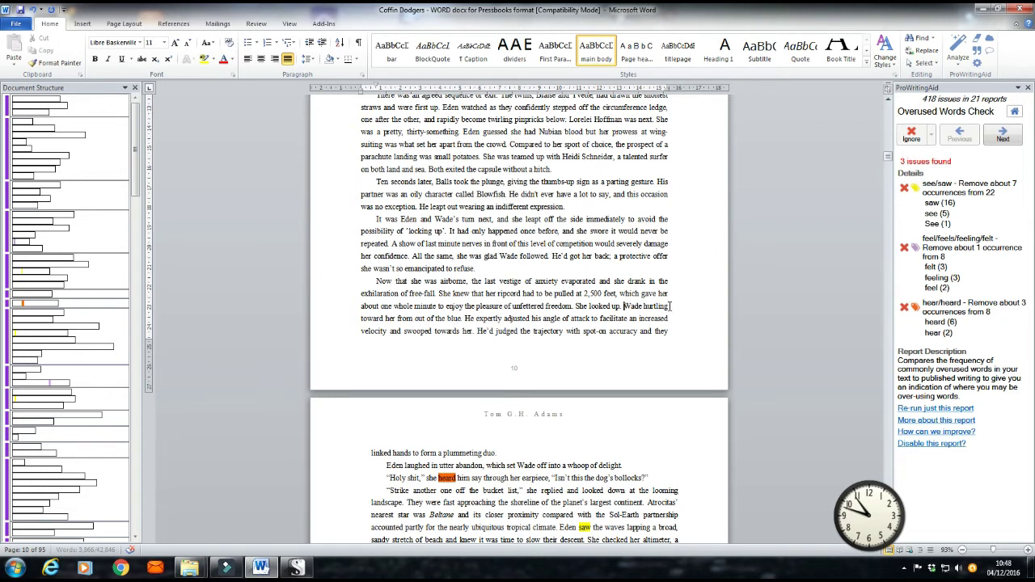
Step: Change "hurtling toward her" to "hurtled towards her" in the sentence following "She looked up"
left_click(669, 305)
key("BackSpace")
key("BackSpace")
key("BackSpace")
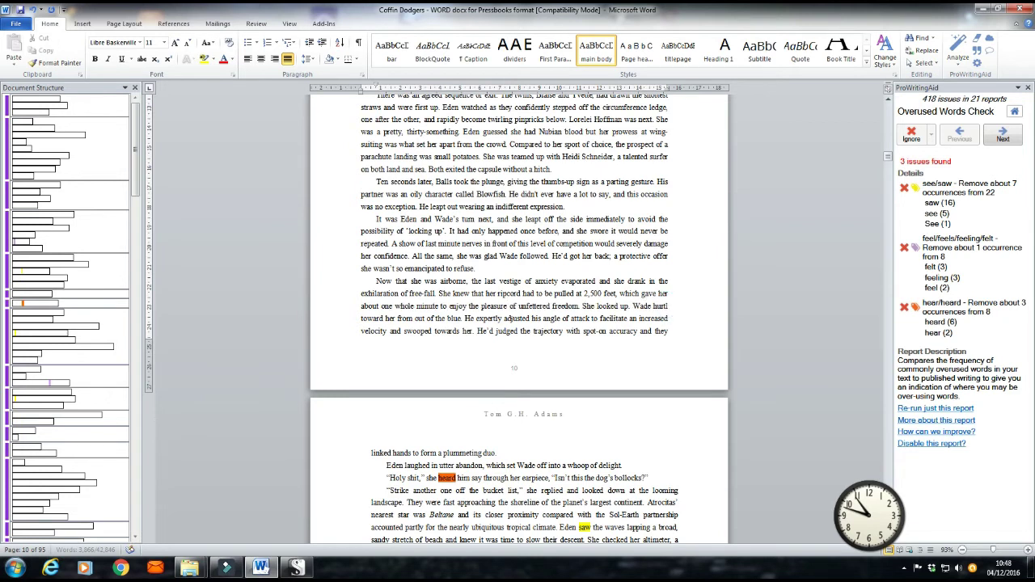
type("ed")
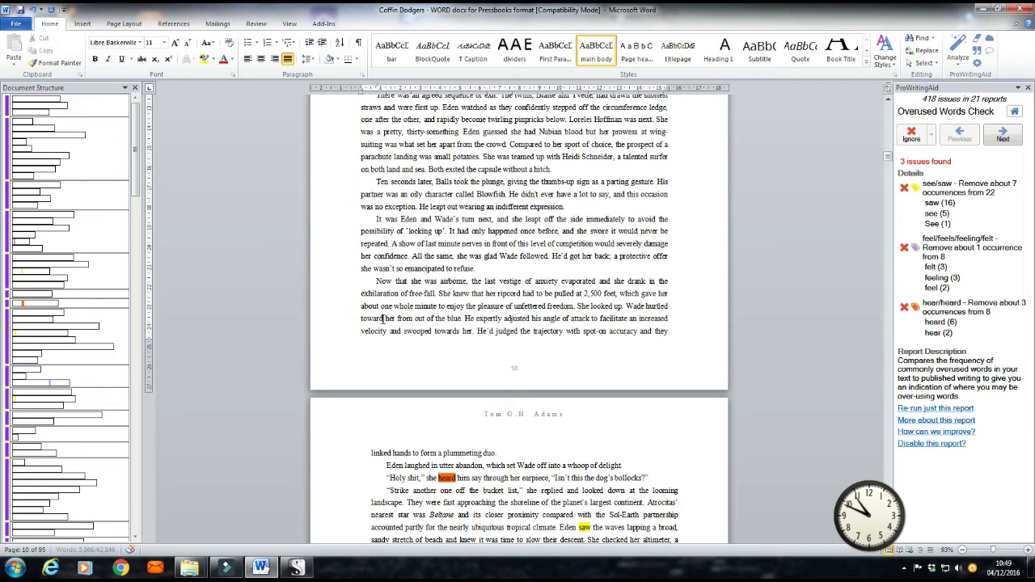
left_click(382, 319)
type("s")
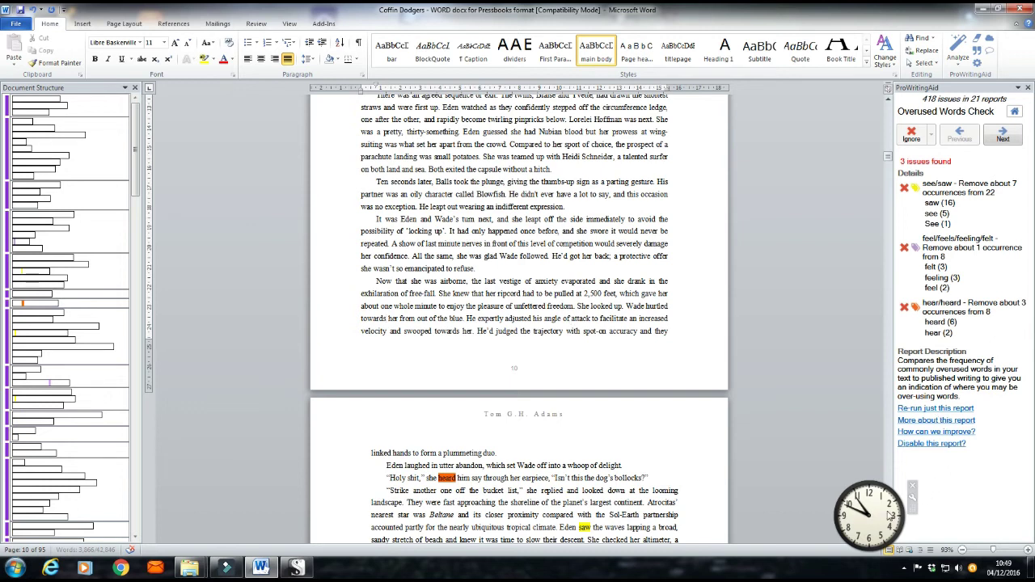
Step: Move the desktop clock gadget off the ProWritingAid pane into the empty area beside the page
left_click_drag(886, 517, 825, 451)
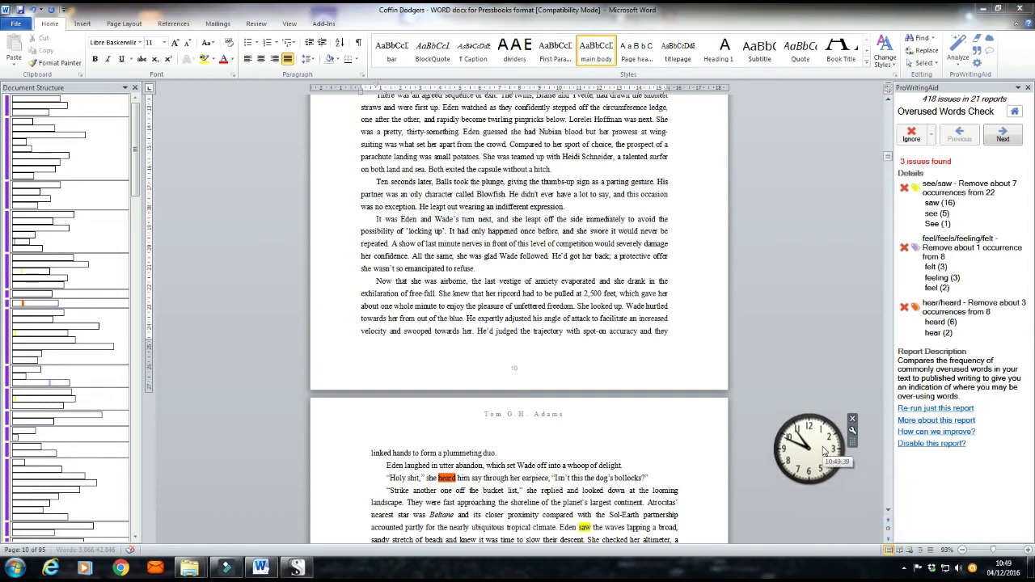